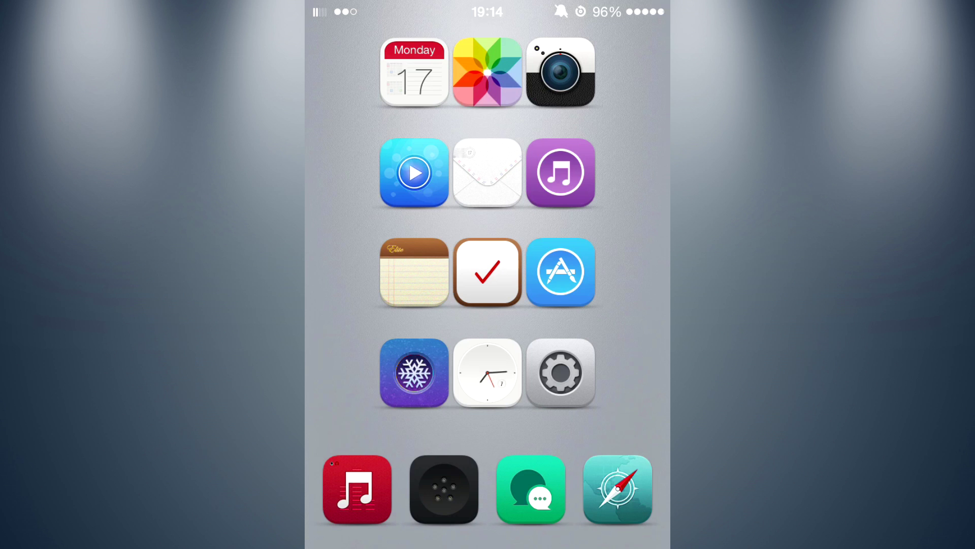
Step: Open Wallpapers & Brightness in Settings and reach the wallpaper chooser
left_click(562, 373)
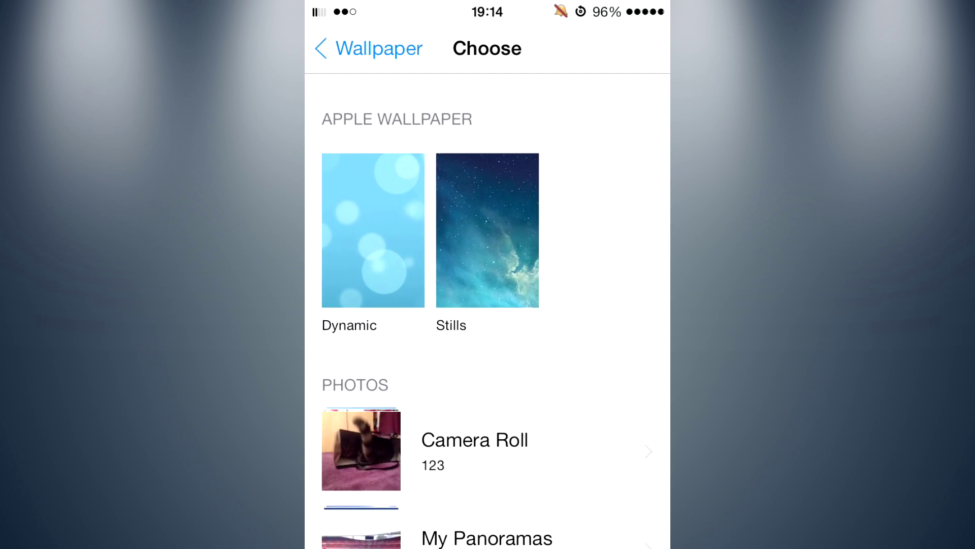
left_click(369, 48)
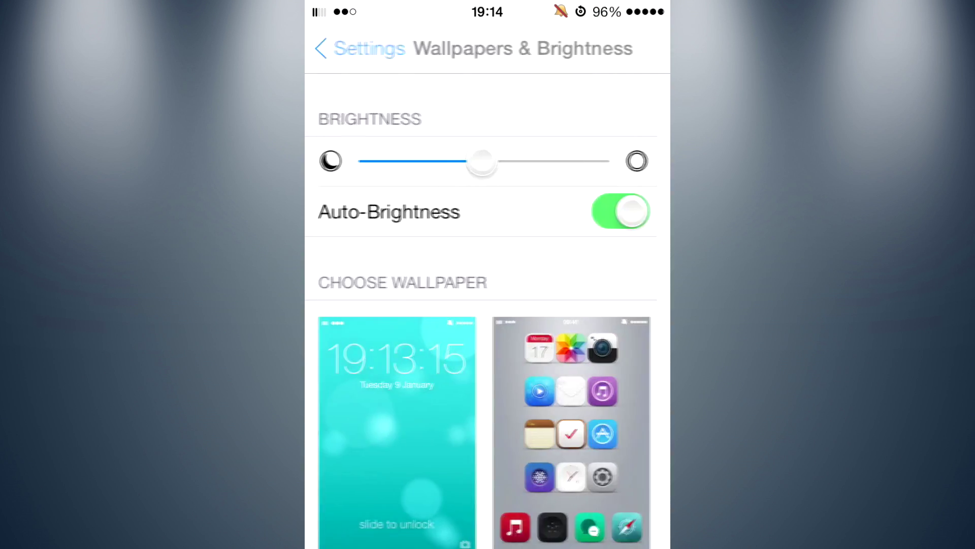
left_click(335, 48)
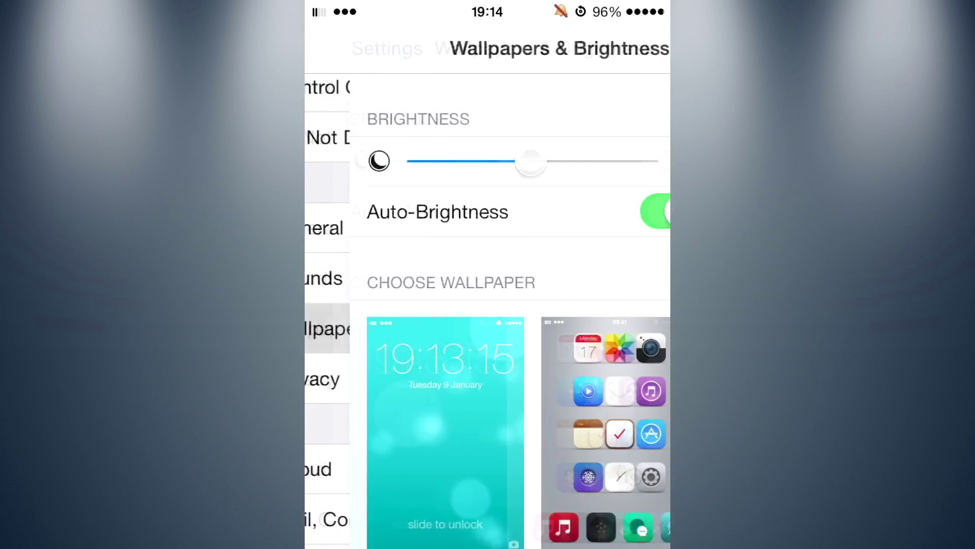
left_click(397, 457)
Step: Browse the Dynamic wallpaper collection
left_click(358, 212)
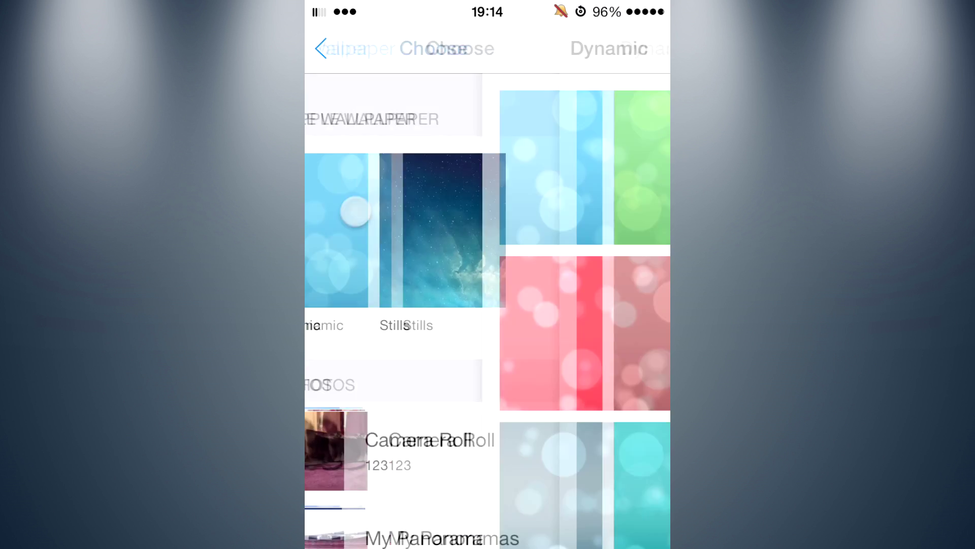
scroll(488, 304, "down", 5)
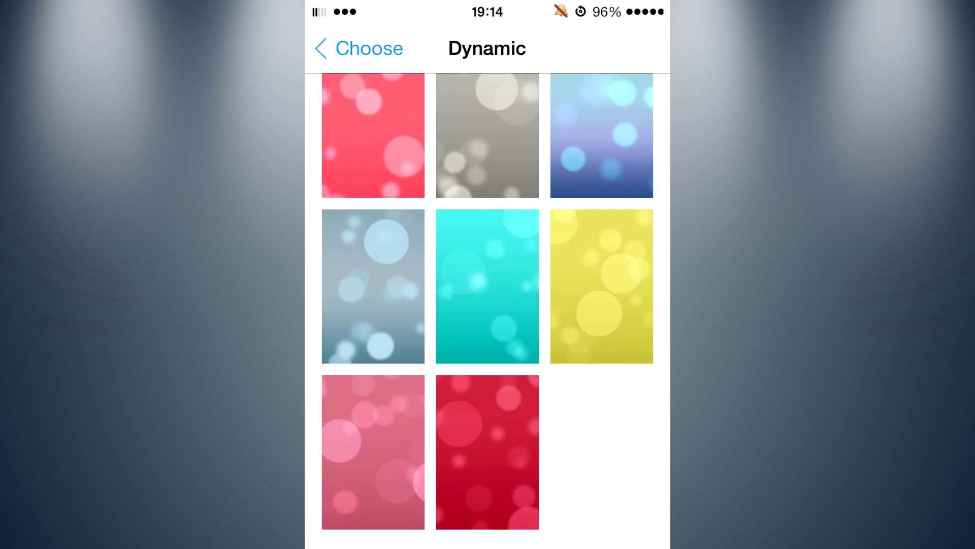
scroll(587, 468, "up", 5)
scroll(587, 381, "down", 2)
scroll(588, 468, "up", 3)
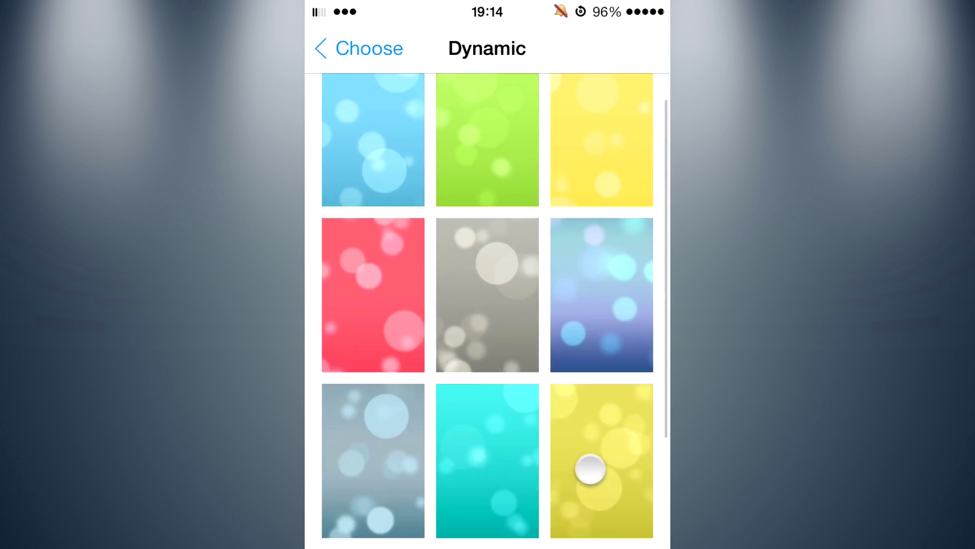
scroll(488, 304, "down", 5)
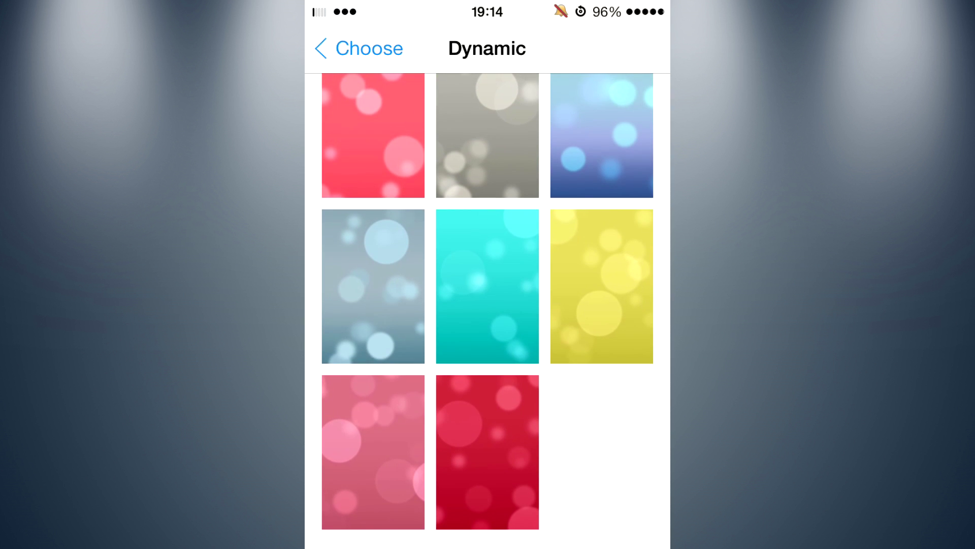
scroll(488, 304, "up", 4)
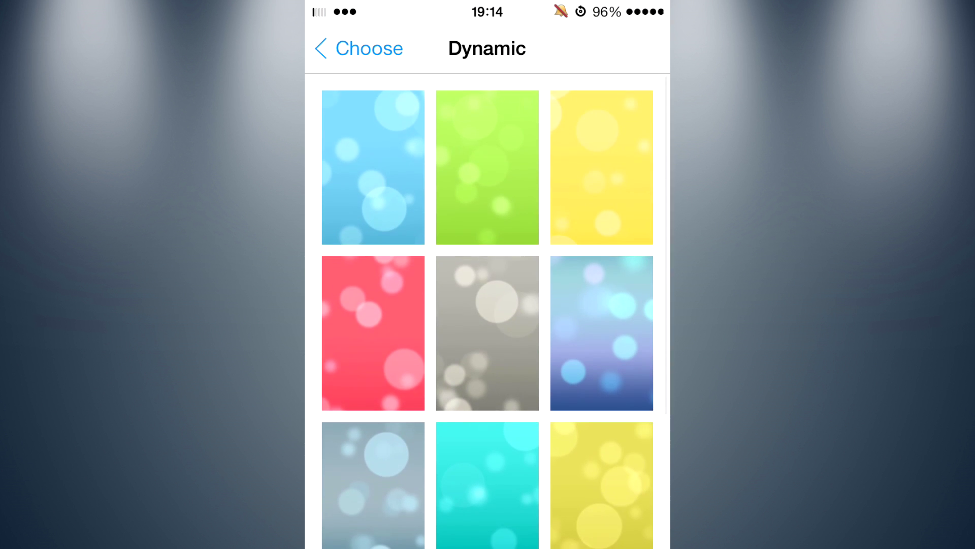
scroll(488, 305, "down", 3)
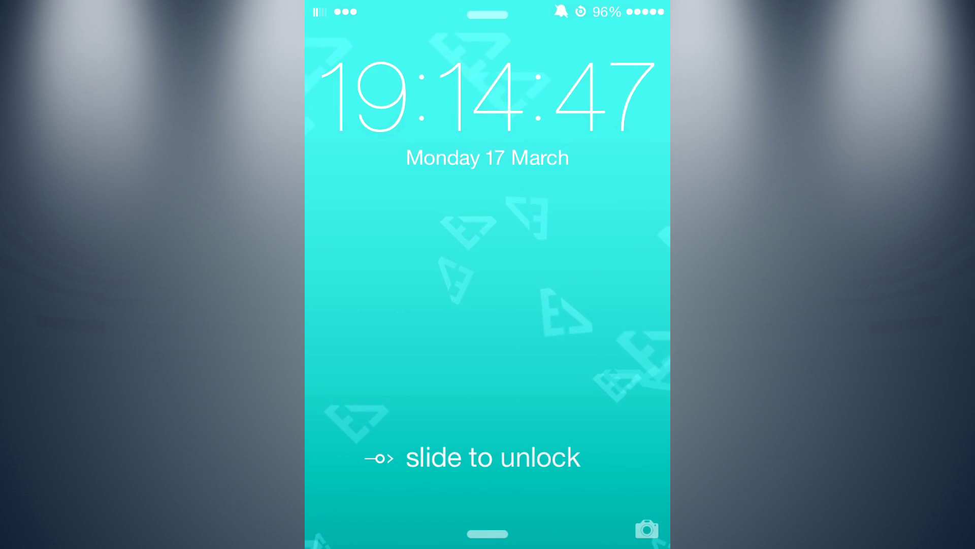
Step: Slide to unlock from the teal Elite 7 logo lock screen
mouse_move(487, 458)
left_mouse_down()
mouse_move(568, 448)
mouse_move(324, 455)
left_mouse_up()
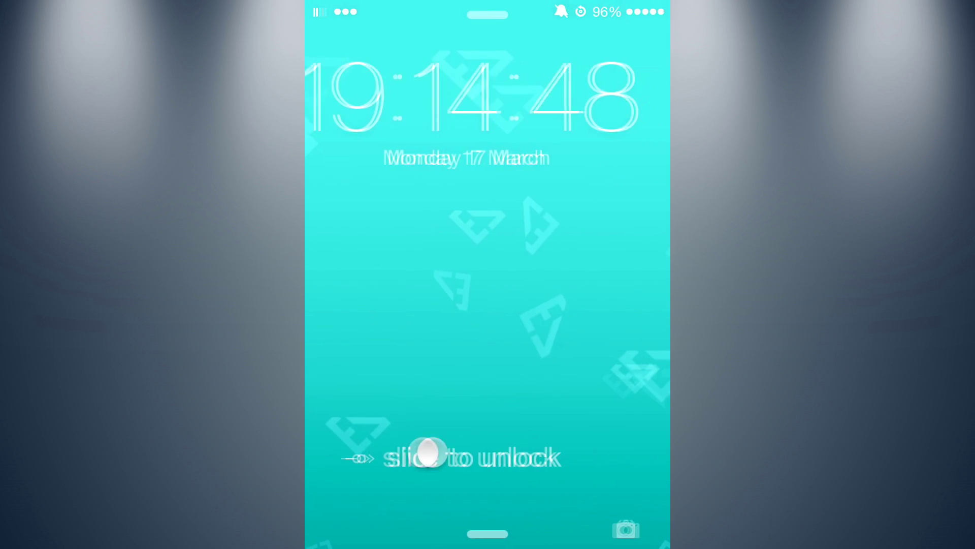